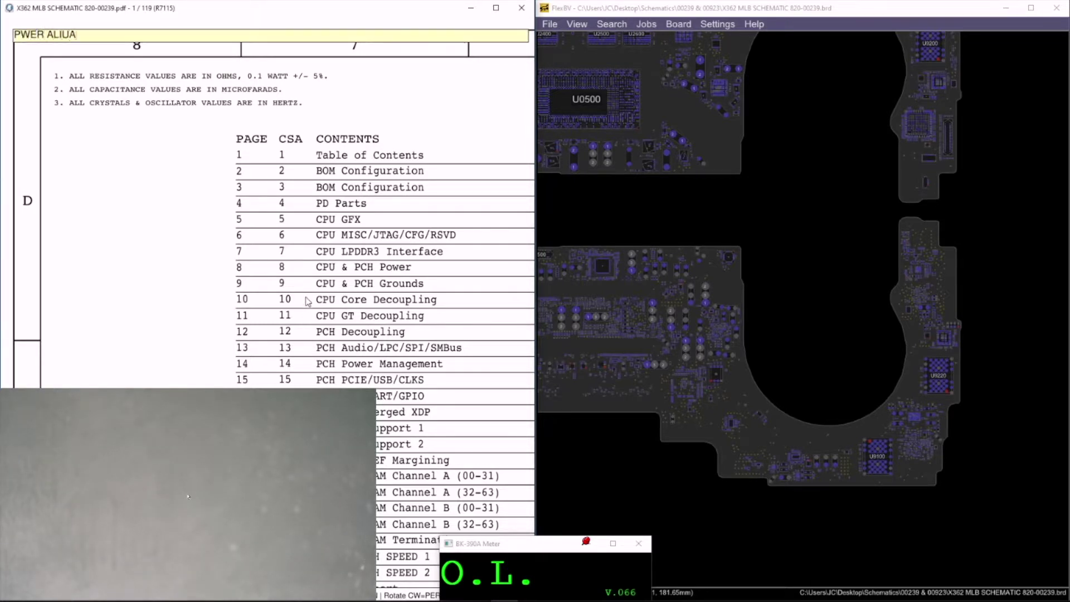
# Search the schematic PDF for "POWER ALIASES"
pyautogui.press('Return')
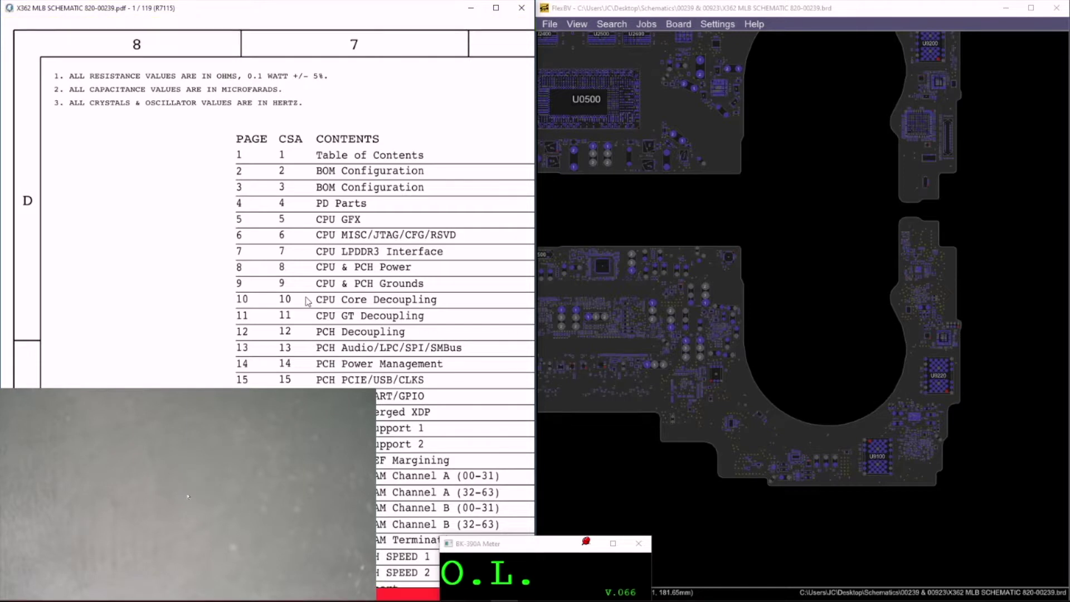
pyautogui.hotkey('ctrl', 'f')
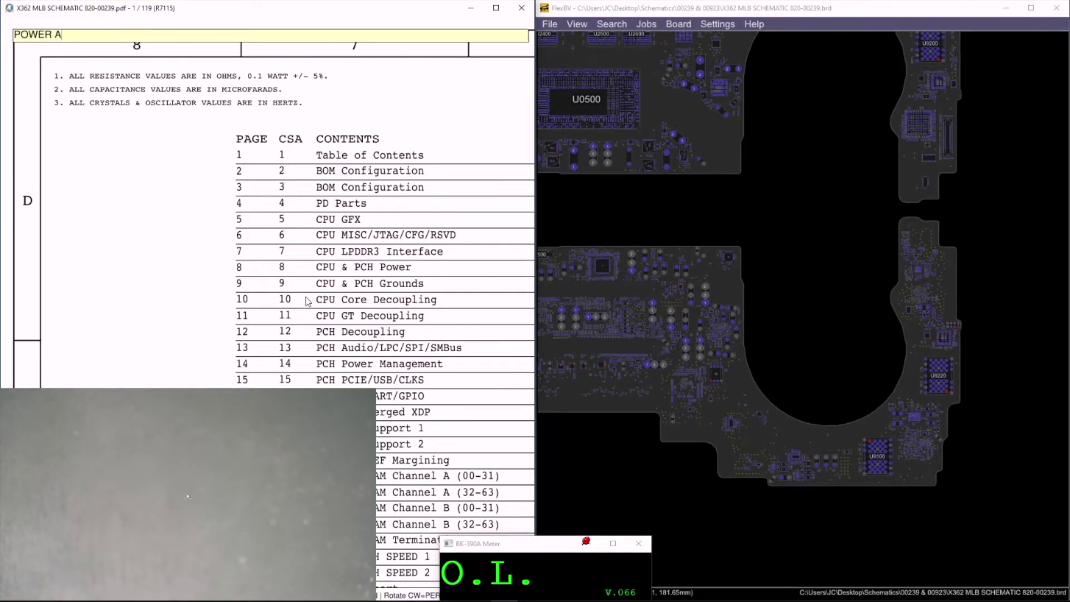
pyautogui.write('POWER ALIASES')
pyautogui.press('Return')
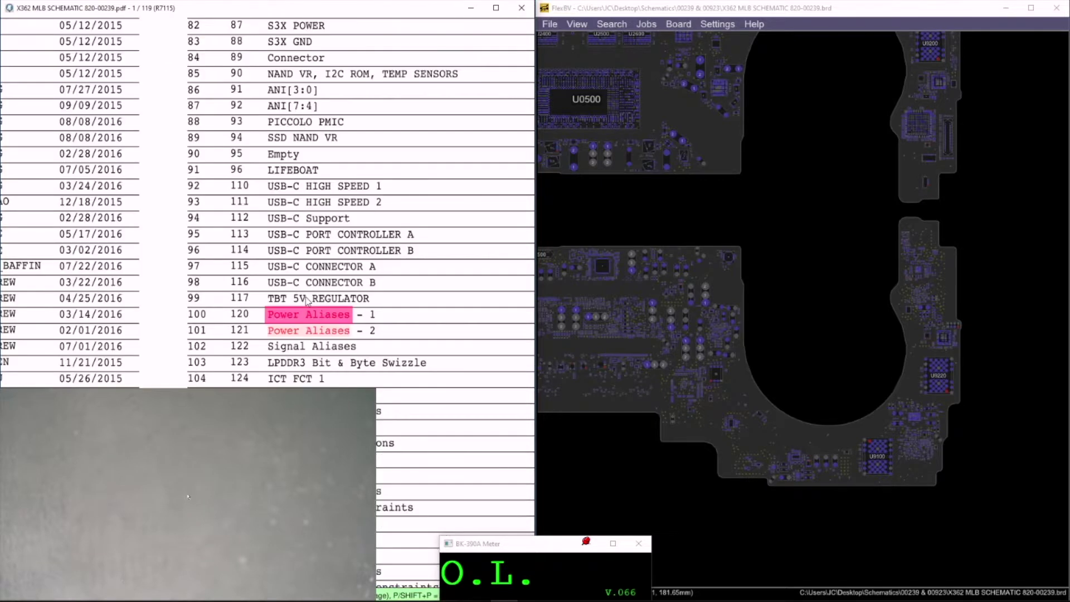
# Step through the "POWER ALIASES" matches to schematic page 41 and look over its rails, title block and U4200 circuitry
pyautogui.press('Return')
pyautogui.press('Return')
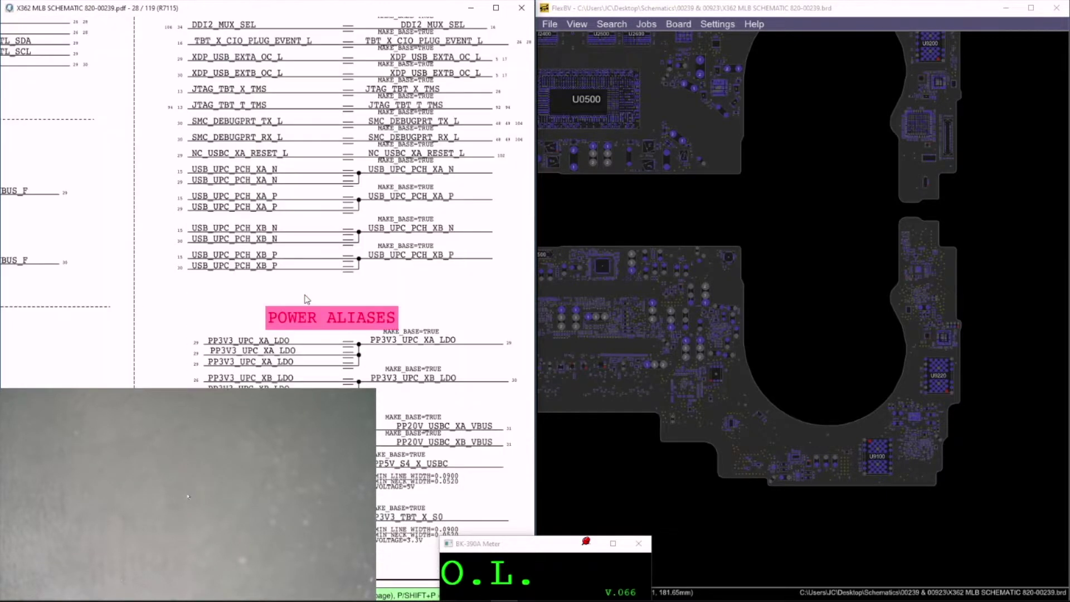
pyautogui.press('Return')
pyautogui.scroll(-5, 304, 226)
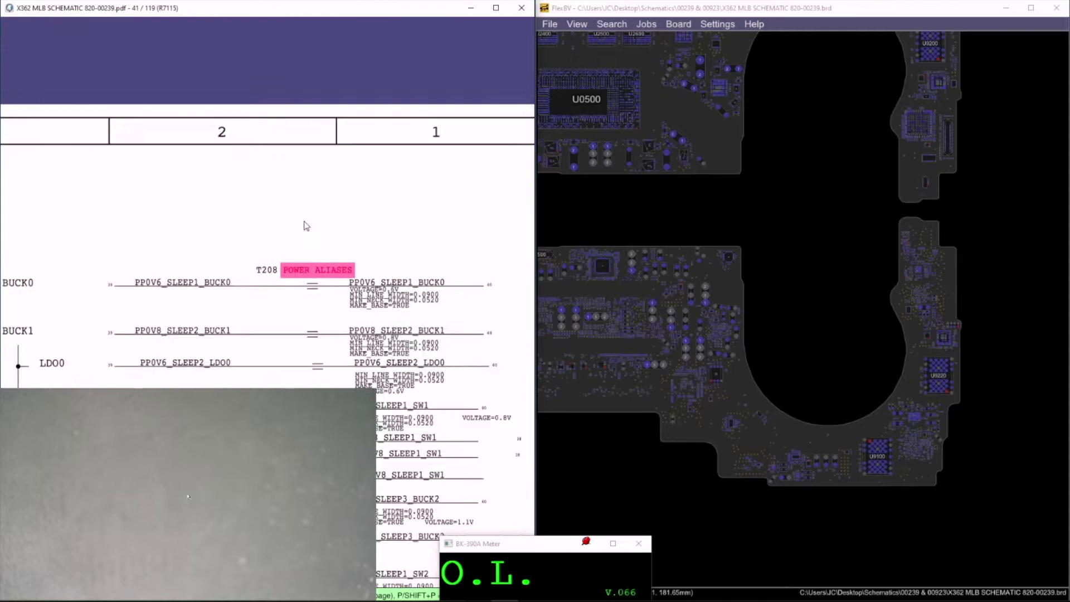
pyautogui.keyDown('ctrl'); pyautogui.scroll(-3, 314, 245); pyautogui.keyUp('ctrl')
pyautogui.moveTo(330, 288); pyautogui.dragTo(315, 91)
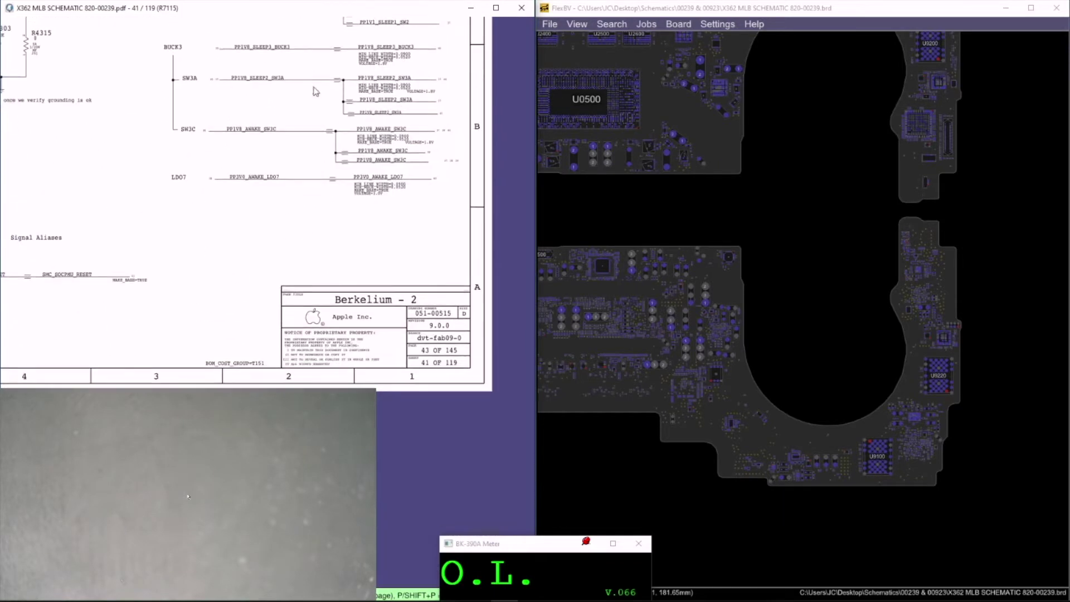
pyautogui.keyDown('ctrl'); pyautogui.scroll(-3, 244, 182); pyautogui.keyUp('ctrl')
pyautogui.scroll(5, 223, 200)
pyautogui.keyDown('ctrl'); pyautogui.scroll(3, 163, 228); pyautogui.keyUp('ctrl')
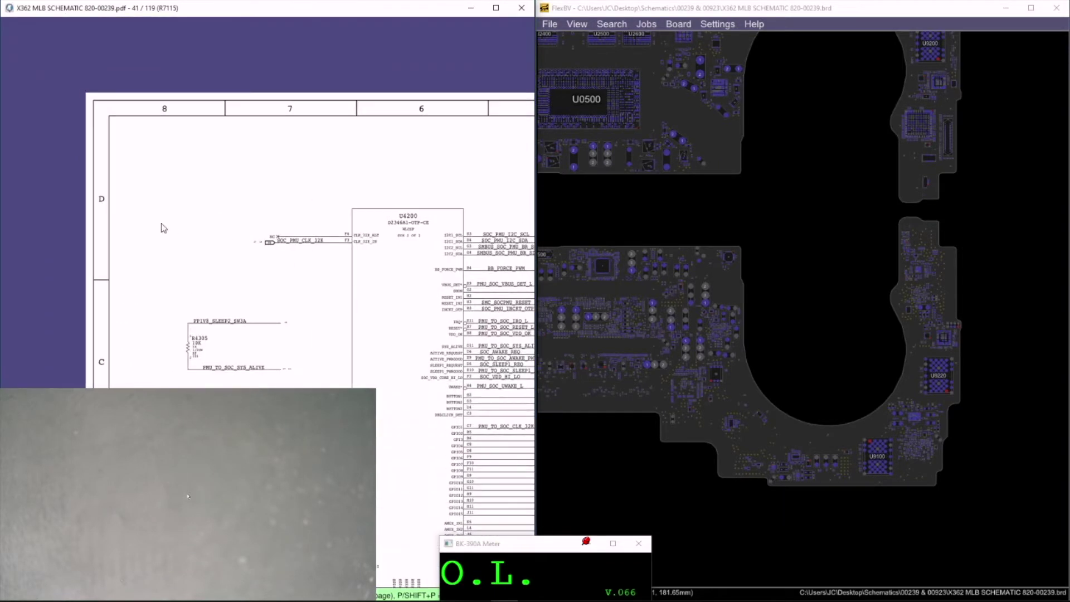
# Continue through the "POWER ALIASES" matches, past page 94, to the power rail listing on schematic page 100
pyautogui.hotkey('alt', 'Left')
pyautogui.hotkey('alt', 'Left')
pyautogui.hotkey('alt', 'Left')
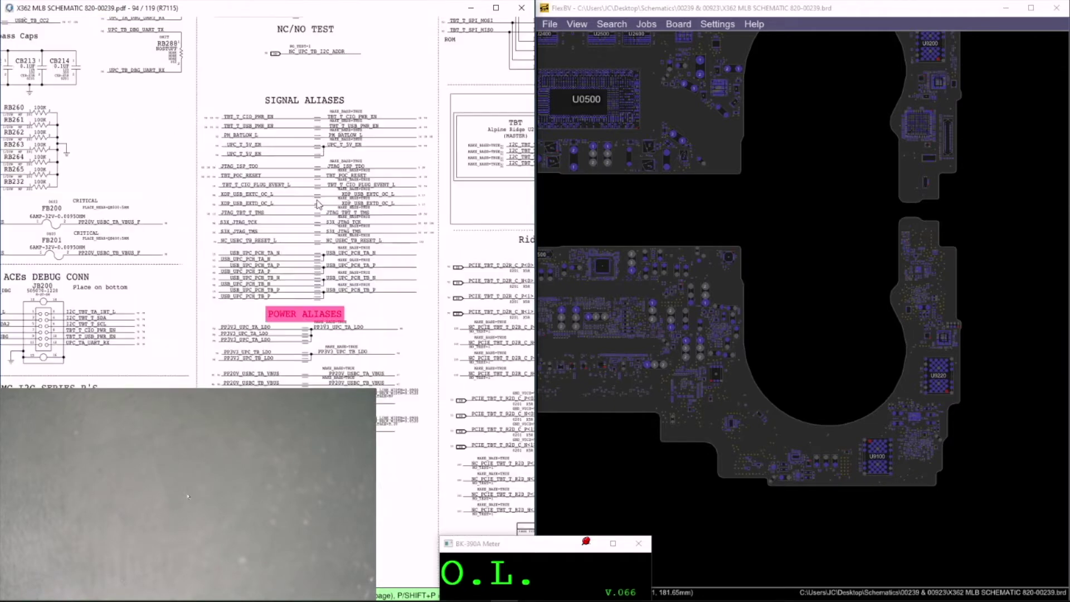
pyautogui.hotkey('alt', 'Left')
pyautogui.hotkey('alt', 'Left')
pyautogui.hotkey('alt', 'Left')
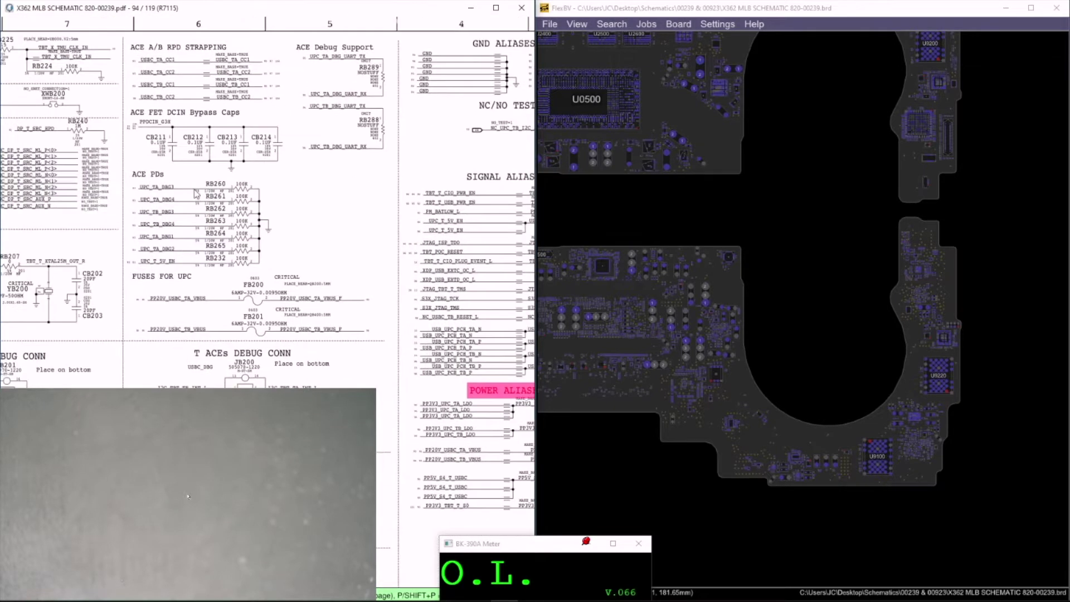
pyautogui.hotkey('alt', 'Left')
pyautogui.hotkey('alt', 'Left')
pyautogui.hotkey('alt', 'Left')
pyautogui.hotkey('alt', 'Left')
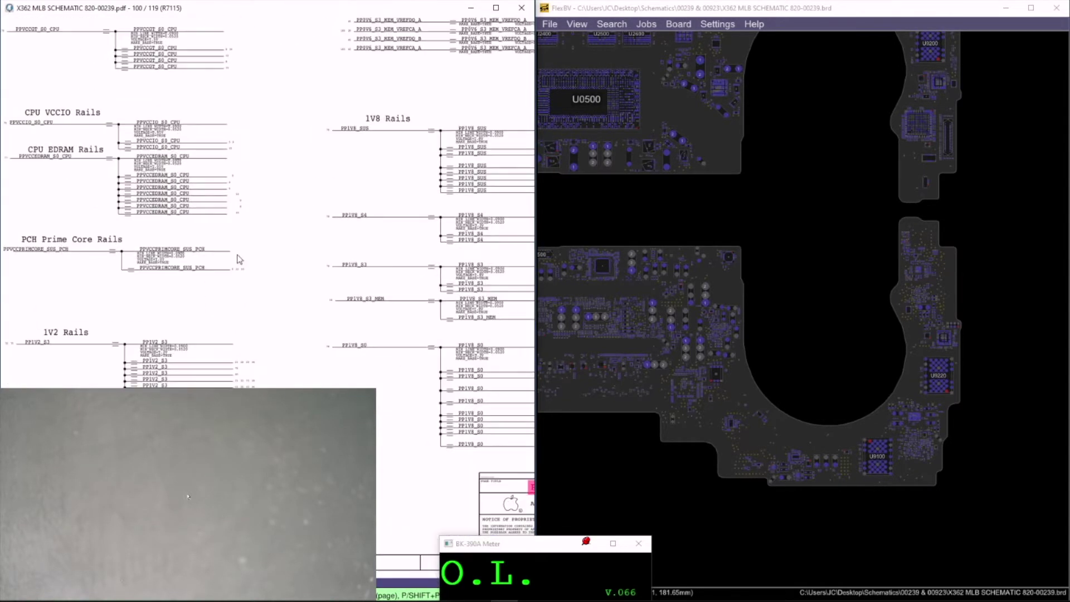
# Locate the PPBUS_G3H rail on page 100 and highlight its net across the board view
pyautogui.scroll(5, 225, 175)
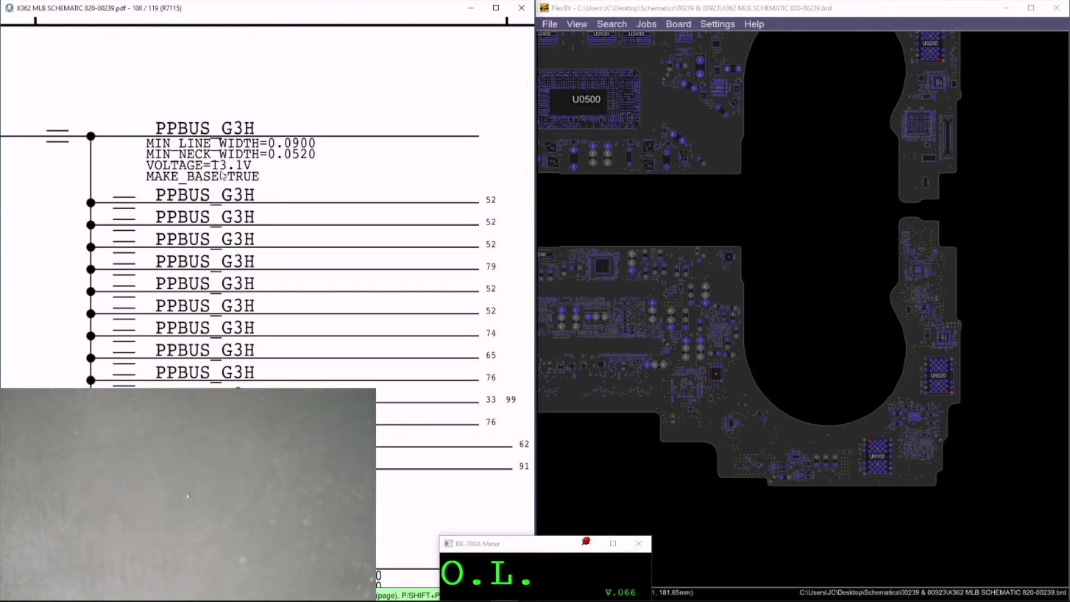
pyautogui.scroll(2, 222, 176)
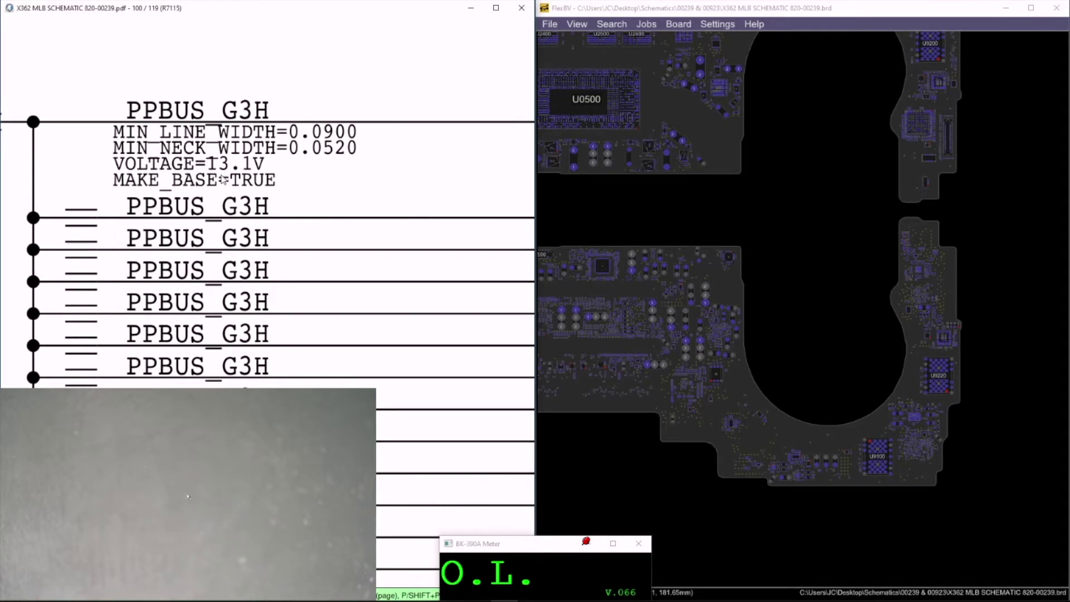
pyautogui.click(197, 117)
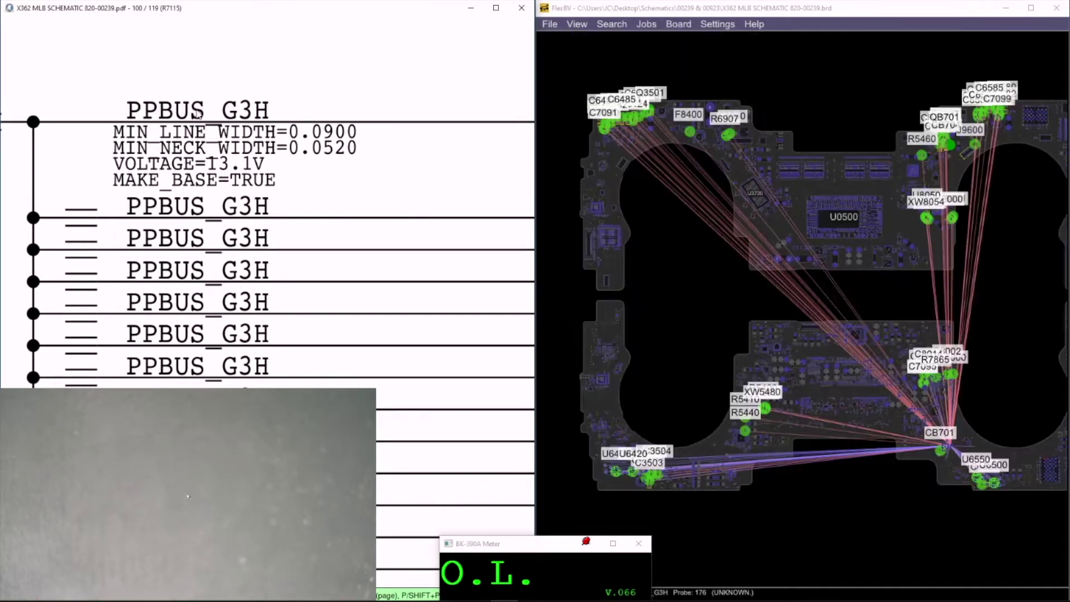
# Inspect fuse F8400 on the PPBUS_G3H net and the parts around U5710 in the board view
pyautogui.scroll(5, 690, 132)
pyautogui.click(689, 140)
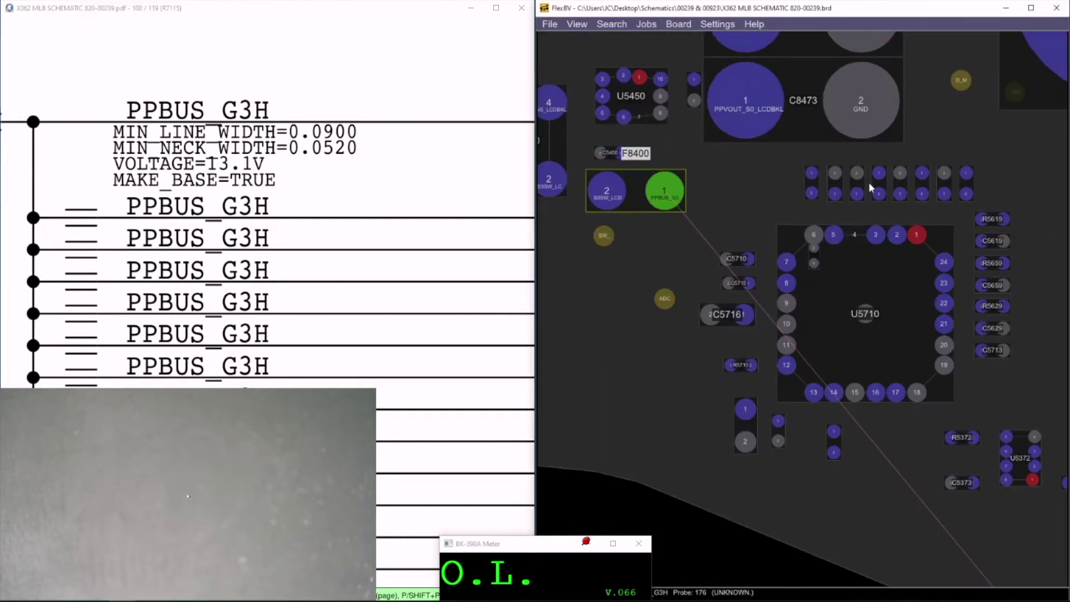
pyautogui.scroll(-5, 780, 220)
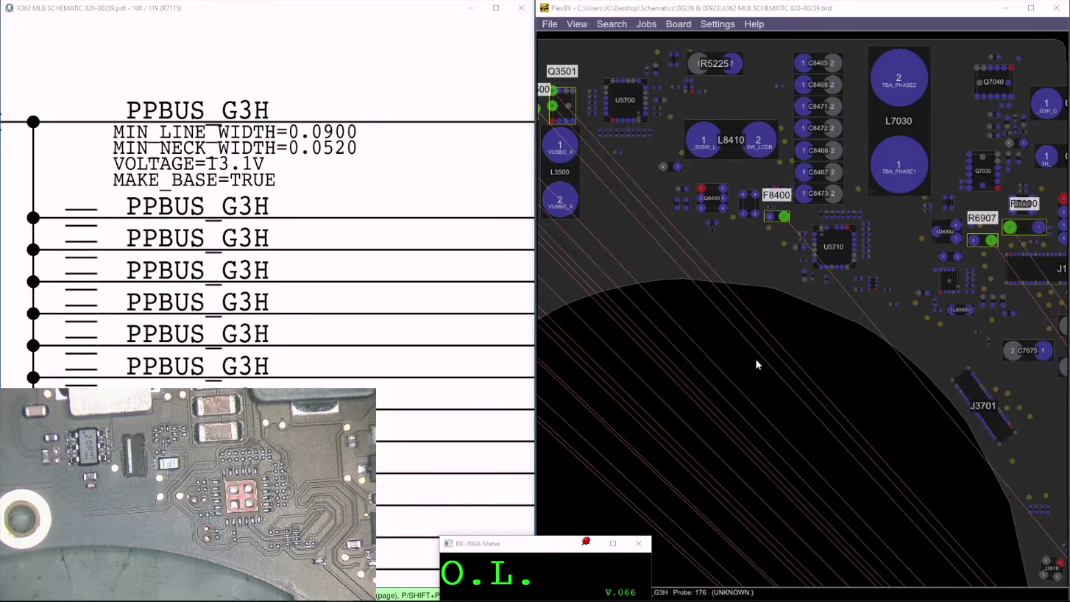
# Survey both sides of the board for the components connected to the highlighted PPBUS_G3H net
pyautogui.scroll(-5, 897, 314)
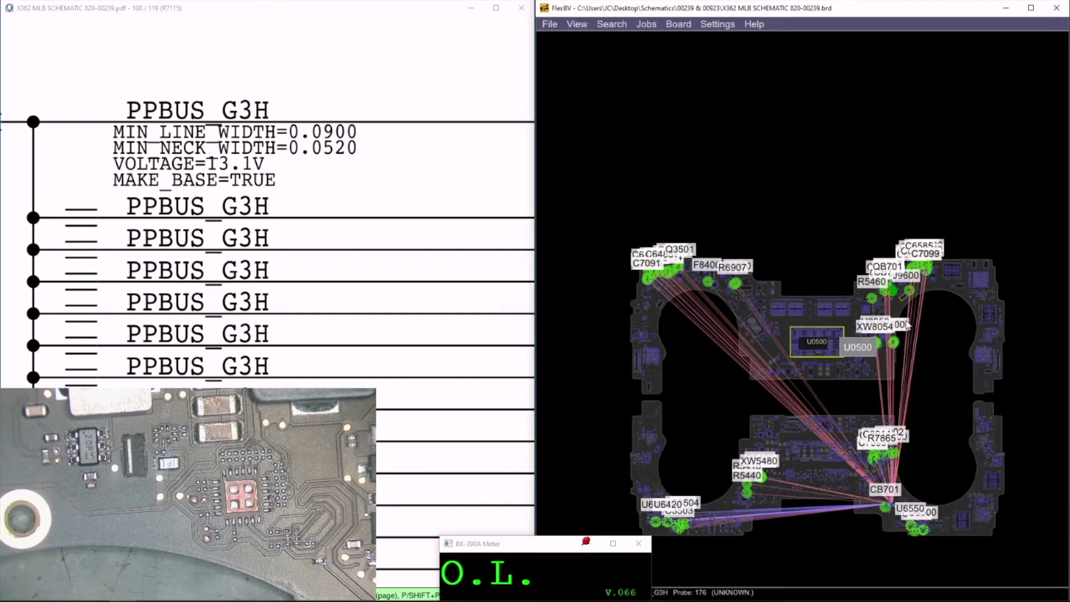
pyautogui.scroll(5, 891, 444)
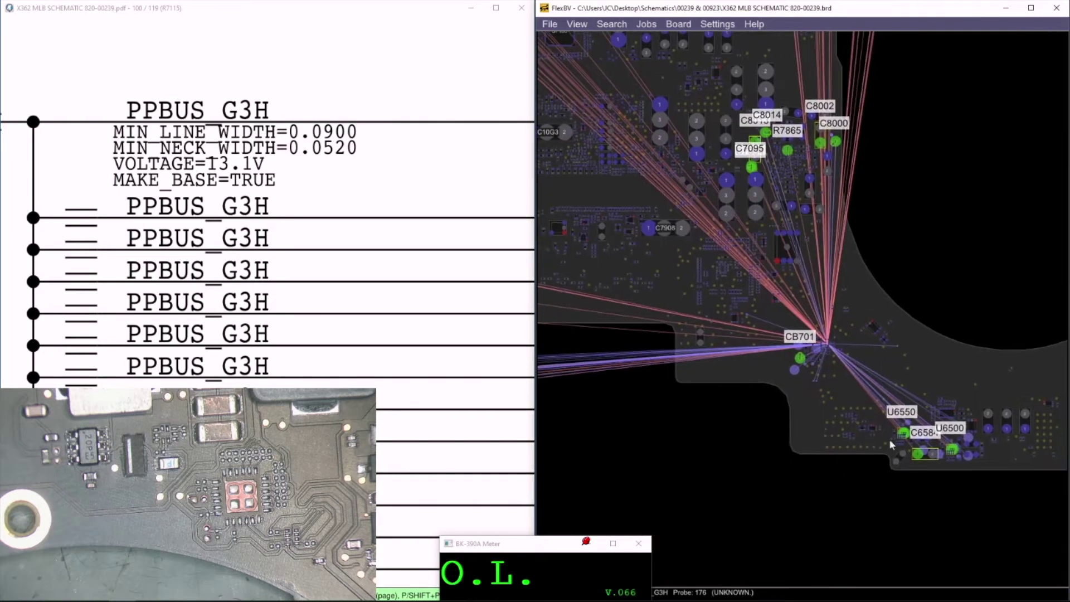
pyautogui.scroll(-5, 916, 438)
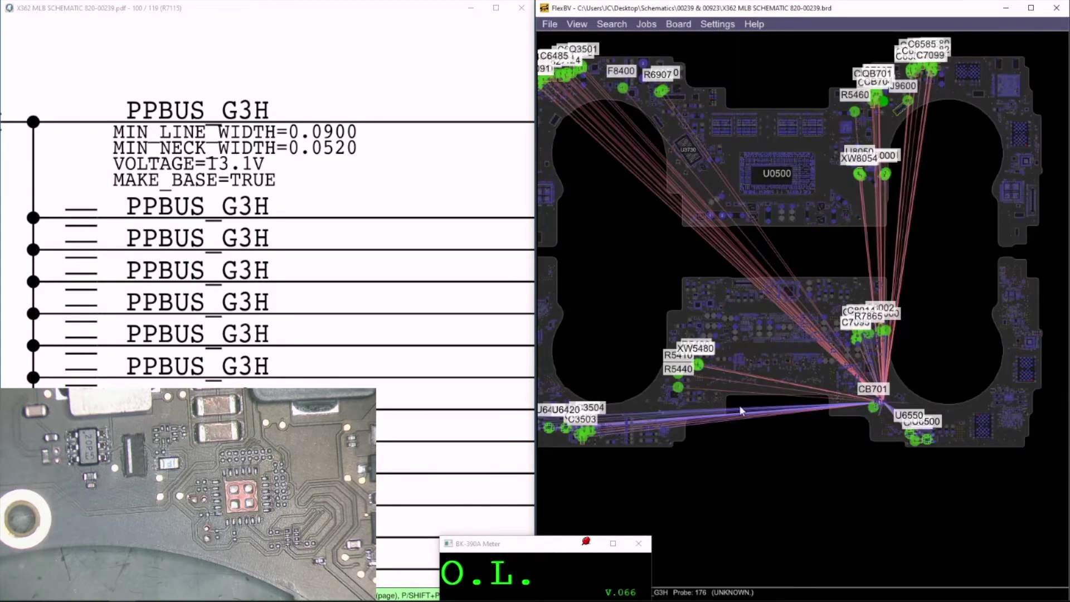
pyautogui.scroll(4, 741, 410)
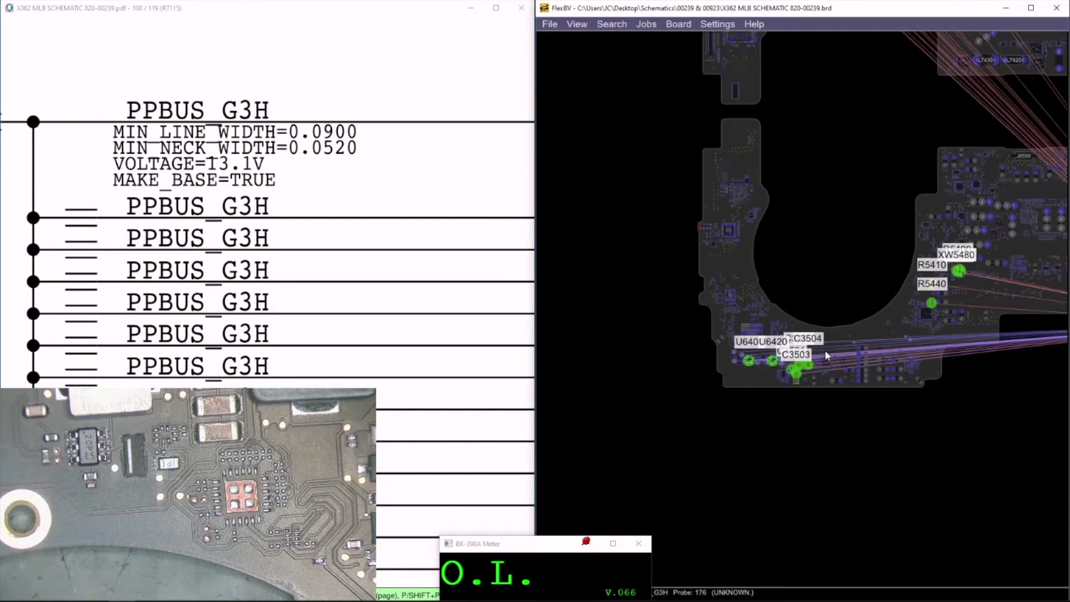
pyautogui.moveTo(824, 350); pyautogui.dragTo(840, 507)
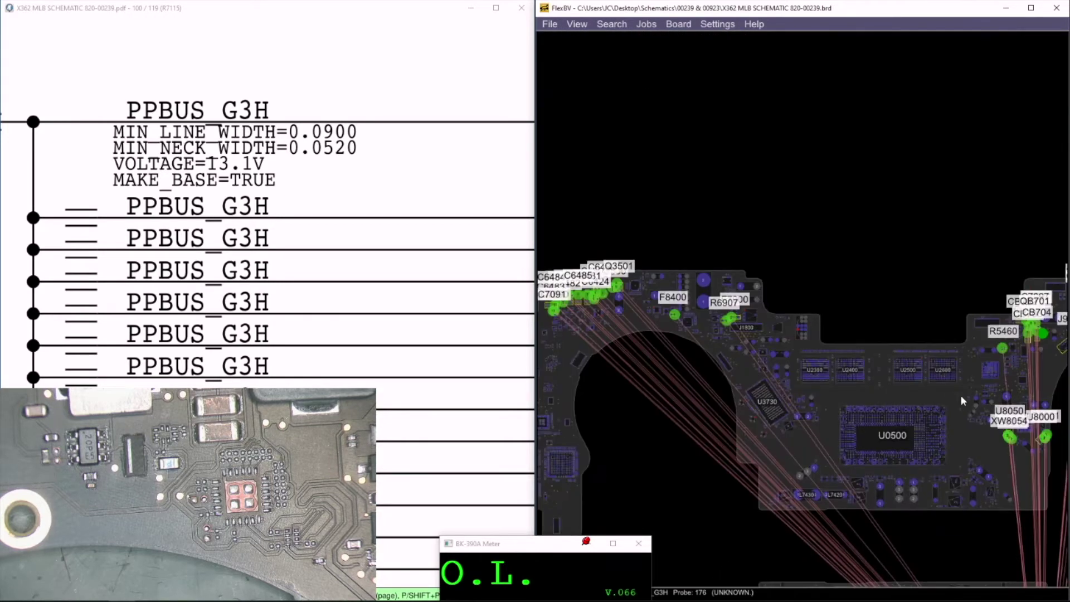
pyautogui.moveTo(961, 395); pyautogui.dragTo(835, 372)
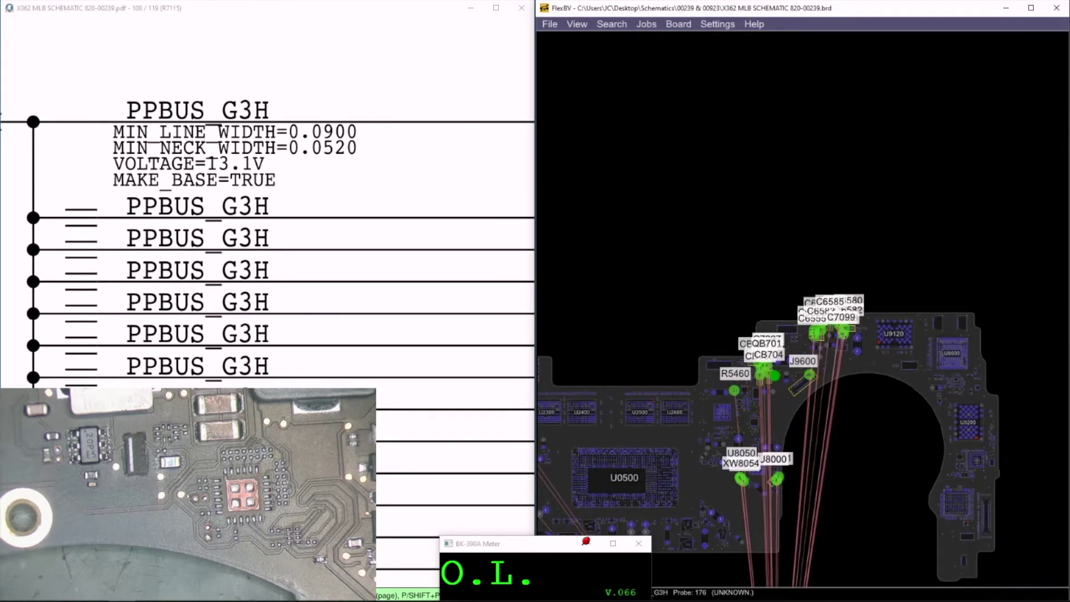
pyautogui.moveTo(697, 383); pyautogui.dragTo(913, 383)
pyautogui.scroll(-3, 827, 440)
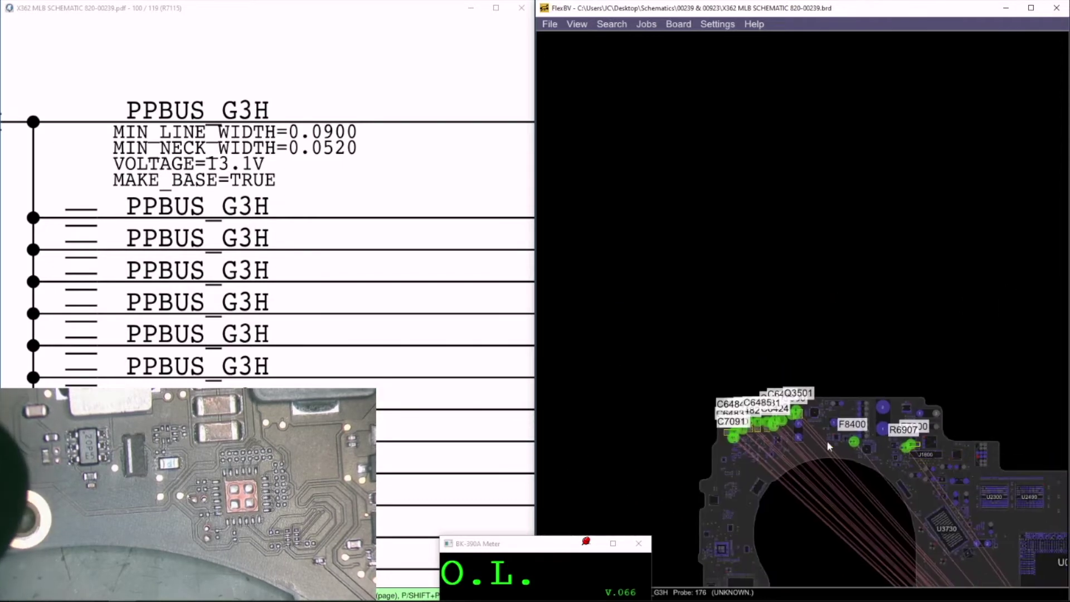
# Examine the PPBUS_G3H components near J6410, around R6907 and J1800, and in the area around J9600
pyautogui.scroll(5, 781, 425)
pyautogui.moveTo(660, 444); pyautogui.dragTo(710, 429)
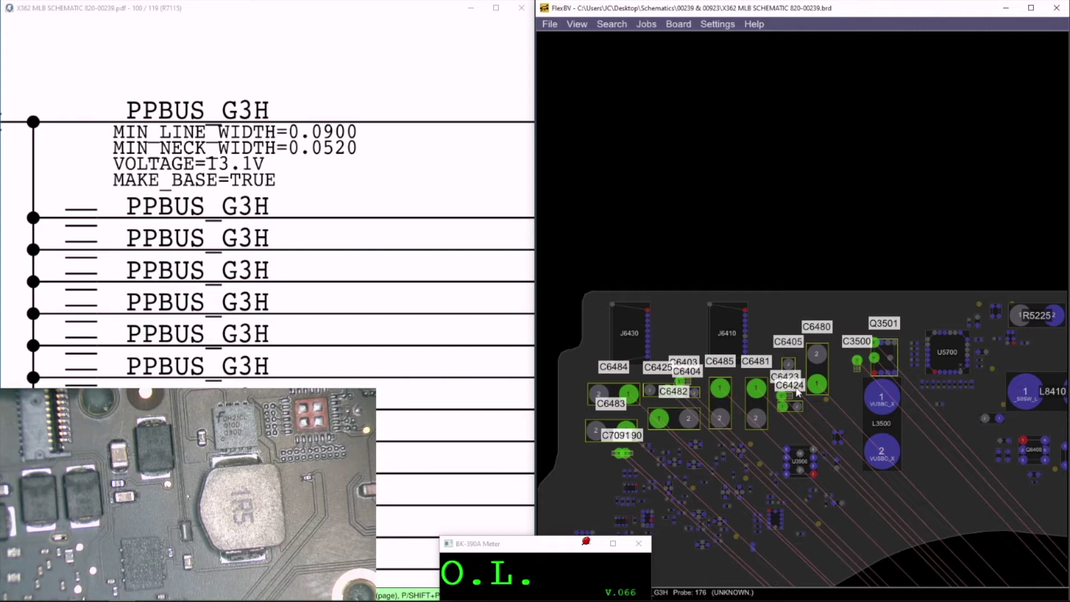
pyautogui.scroll(-5, 796, 391)
pyautogui.scroll(6, 749, 424)
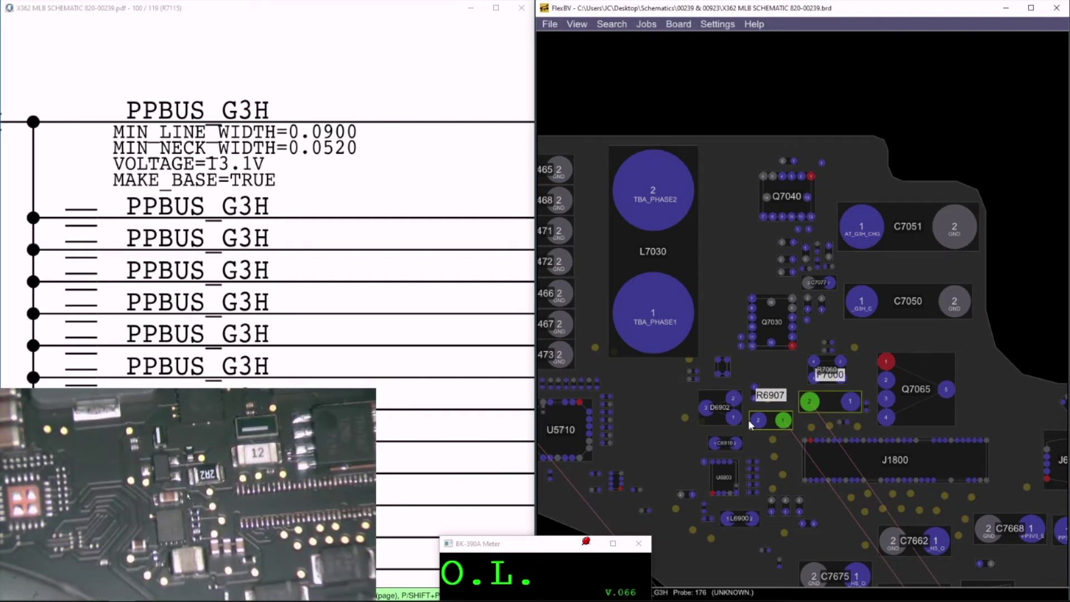
pyautogui.scroll(-5, 747, 419)
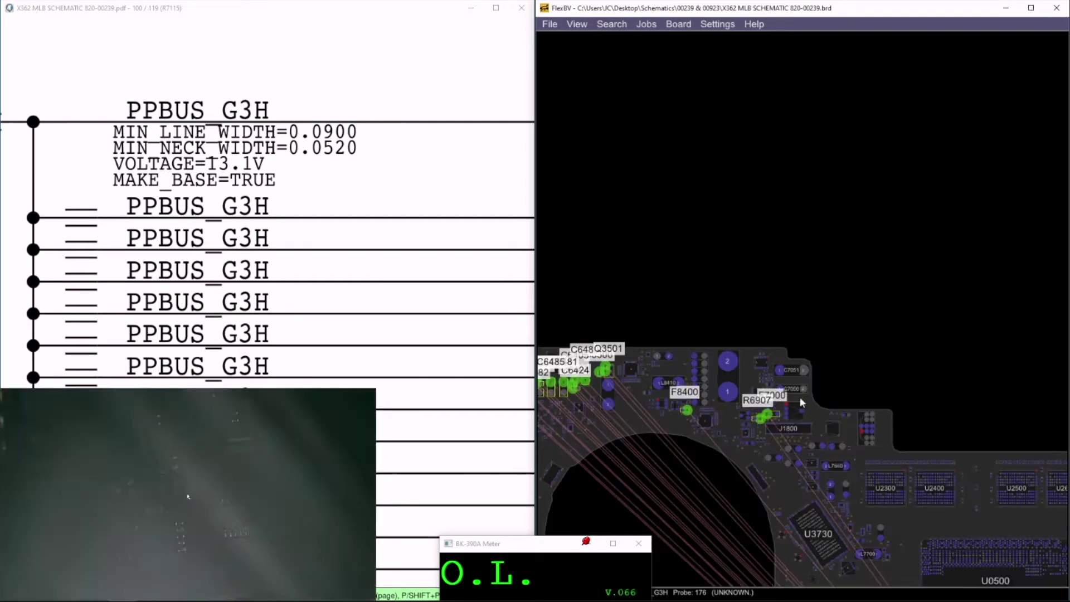
pyautogui.scroll(5, 754, 308)
pyautogui.scroll(3, 817, 402)
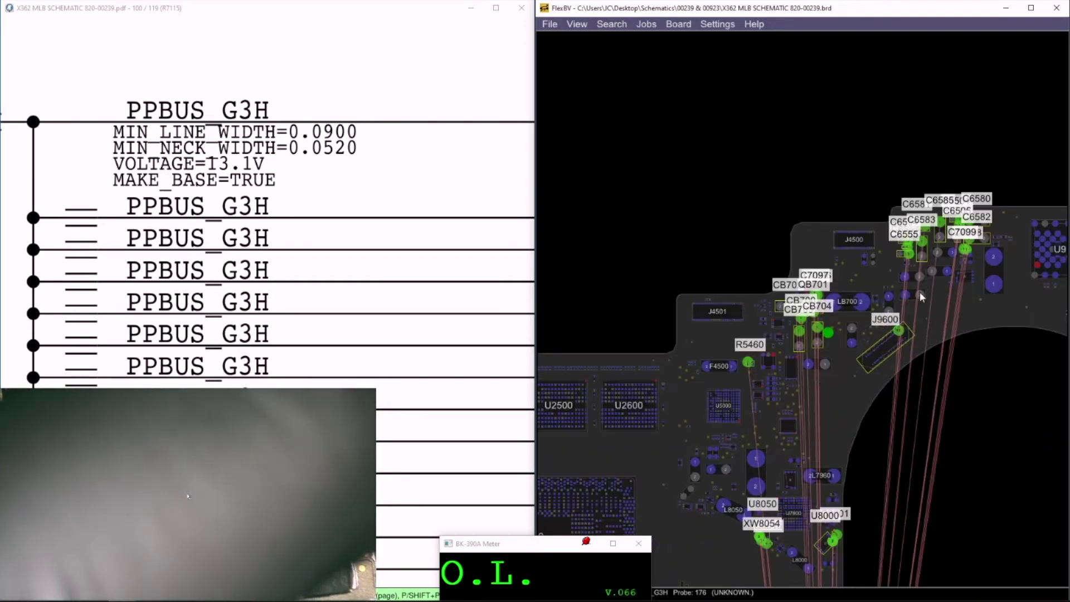